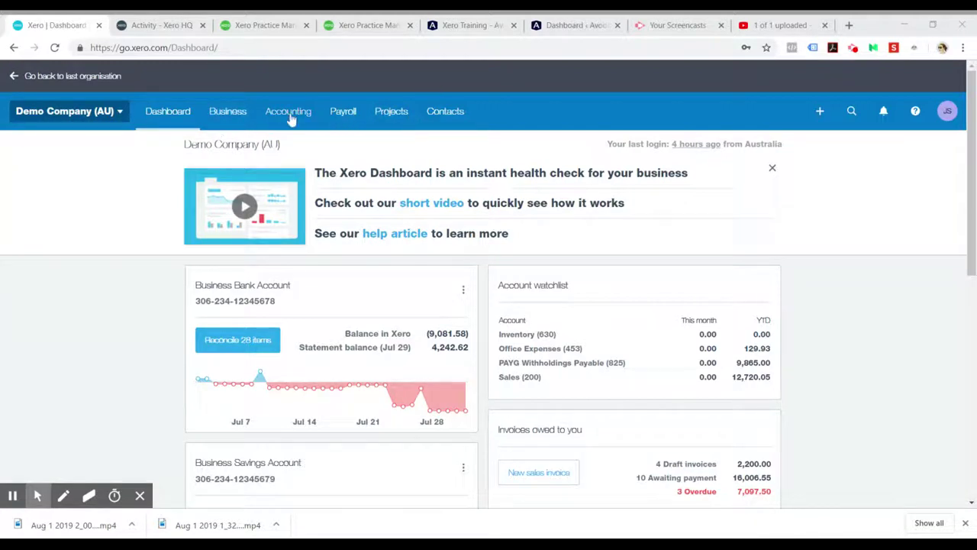
Go to the Payroll Employees list from the Payroll menu
{"action": "left_click", "coordinate": [353, 112]}
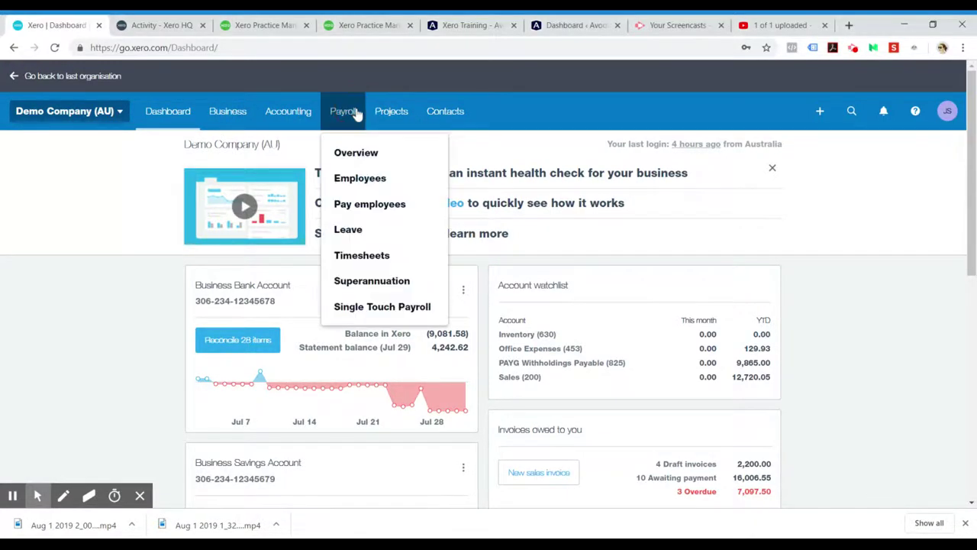
{"action": "left_click", "coordinate": [386, 184]}
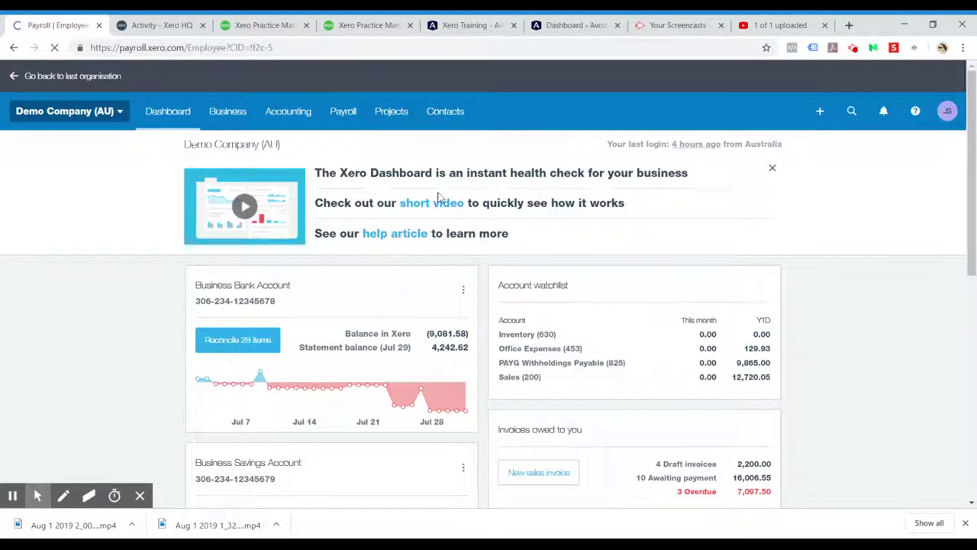
{"action": "scroll", "coordinate": [809, 370], "scroll_direction": "down", "scroll_amount": 3}
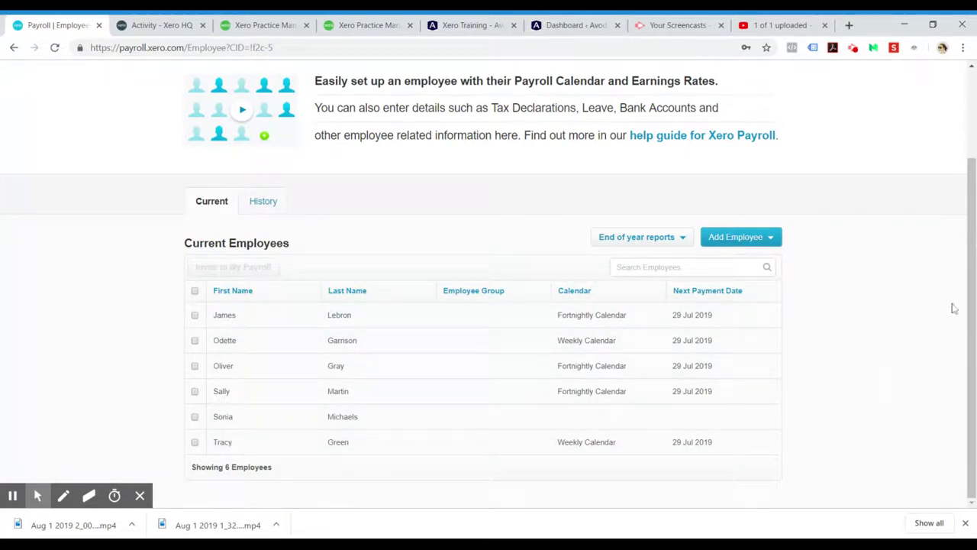
{"action": "left_click_drag", "start_coordinate": [964, 330], "coordinate": [958, 370]}
{"action": "scroll", "coordinate": [842, 303], "scroll_direction": "up", "scroll_amount": 2}
{"action": "scroll", "coordinate": [844, 304], "scroll_direction": "down", "scroll_amount": 2}
Open the first employee's record and view their Leave balances and leave requests
{"action": "left_click", "coordinate": [233, 323]}
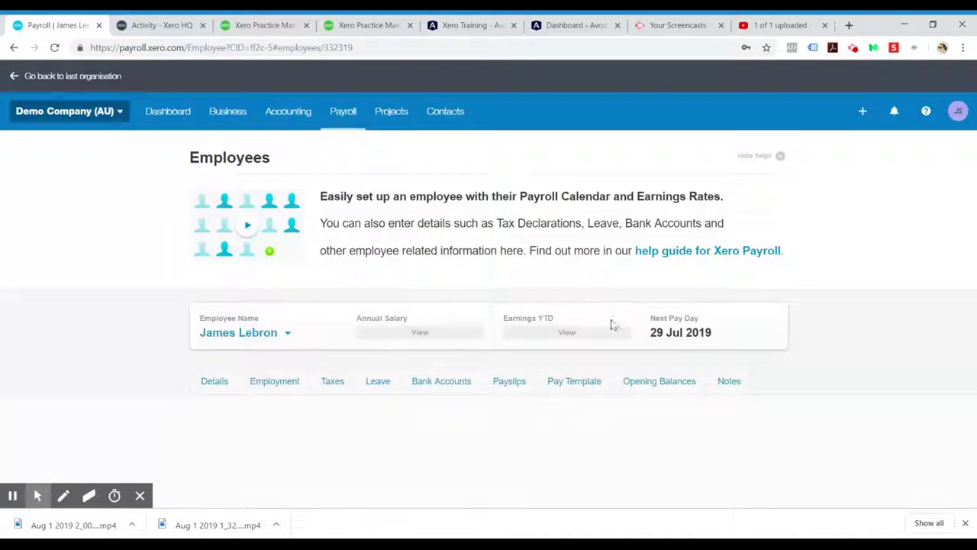
{"action": "left_click_drag", "start_coordinate": [967, 137], "coordinate": [963, 206]}
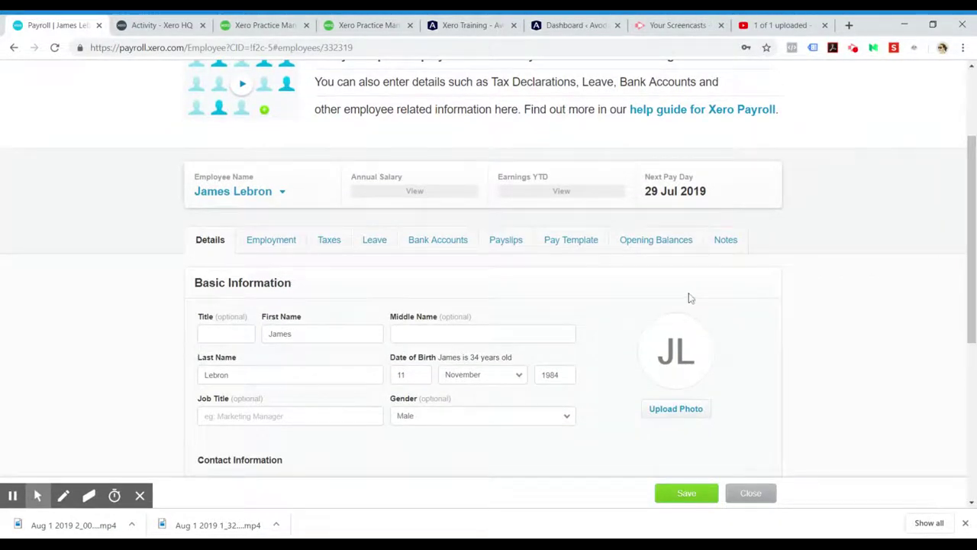
{"action": "scroll", "coordinate": [632, 290], "scroll_direction": "down", "scroll_amount": 1}
{"action": "scroll", "coordinate": [405, 214], "scroll_direction": "down", "scroll_amount": 1}
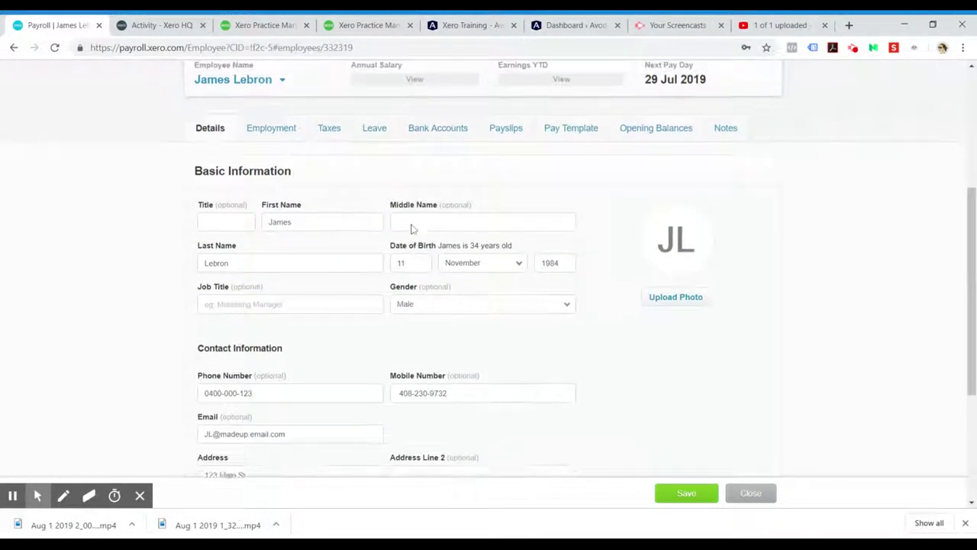
{"action": "scroll", "coordinate": [382, 252], "scroll_direction": "up", "scroll_amount": 2}
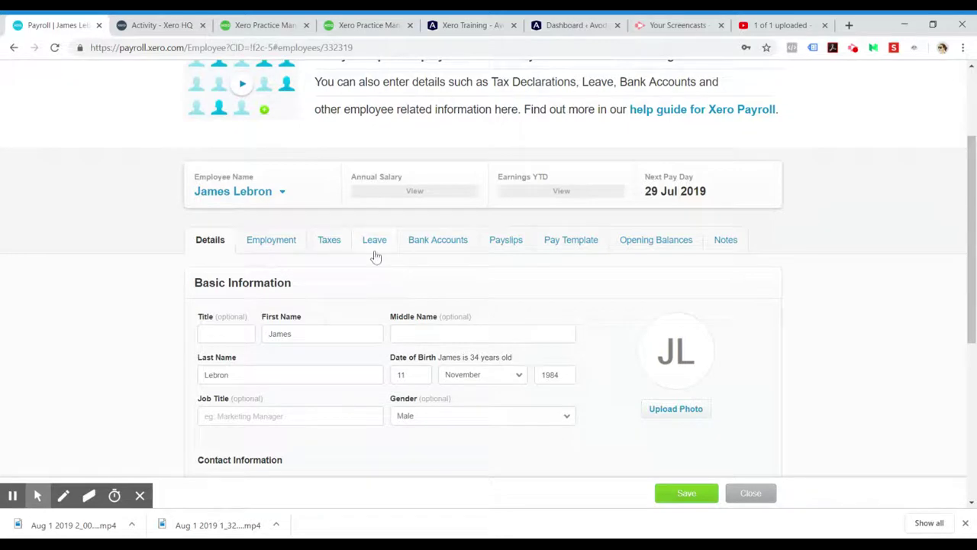
{"action": "left_click", "coordinate": [374, 251]}
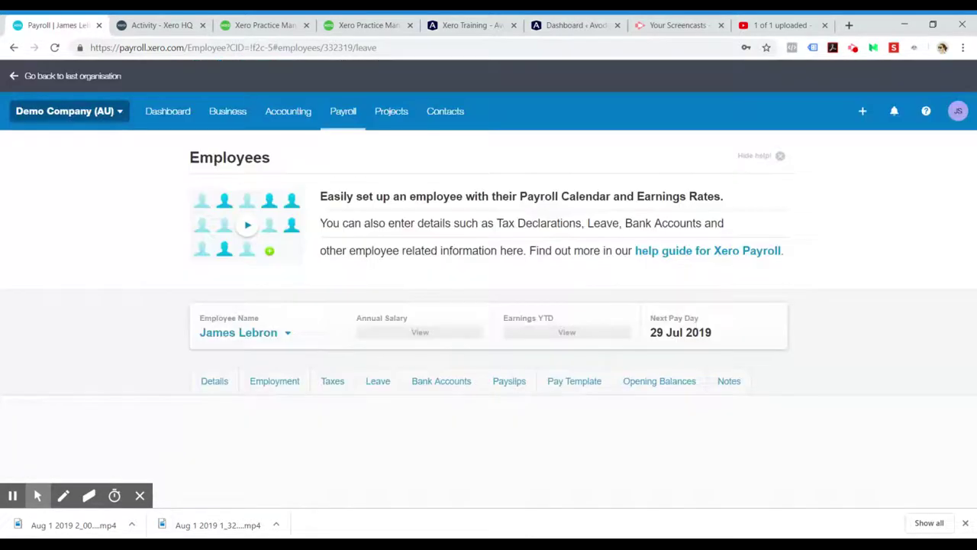
{"action": "scroll", "coordinate": [897, 248], "scroll_direction": "down", "scroll_amount": 3}
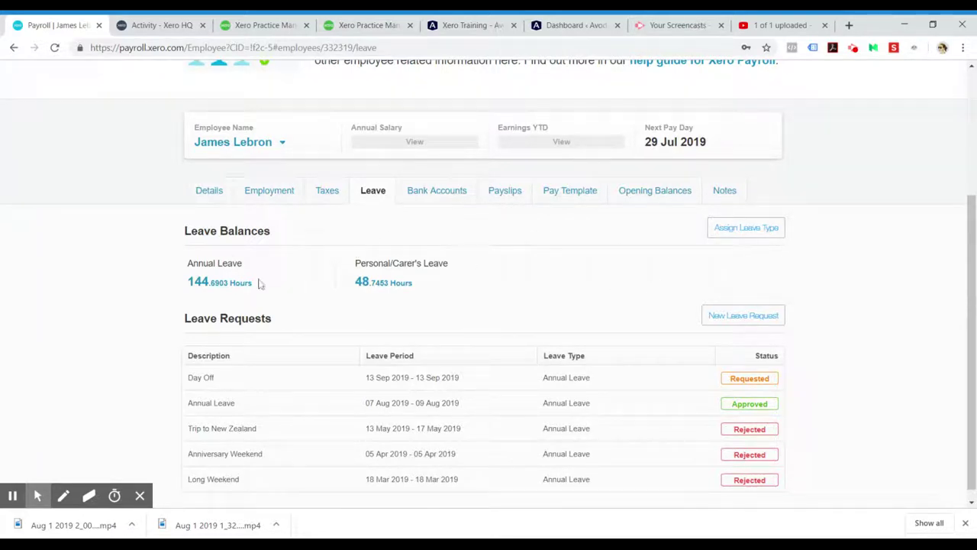
Start assigning a new leave type, browsing the Leave and Calculation Method options without choosing
{"action": "left_click", "coordinate": [762, 234]}
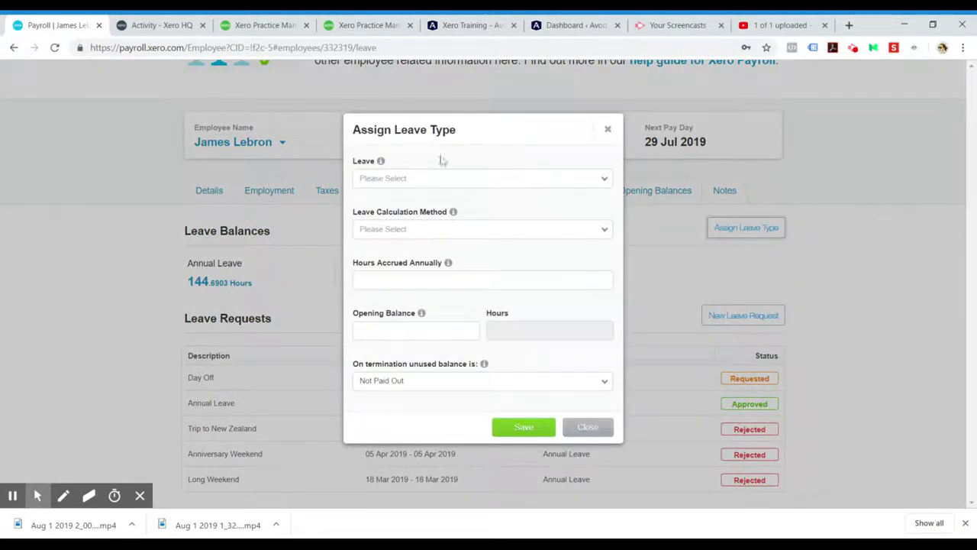
{"action": "left_click", "coordinate": [457, 178]}
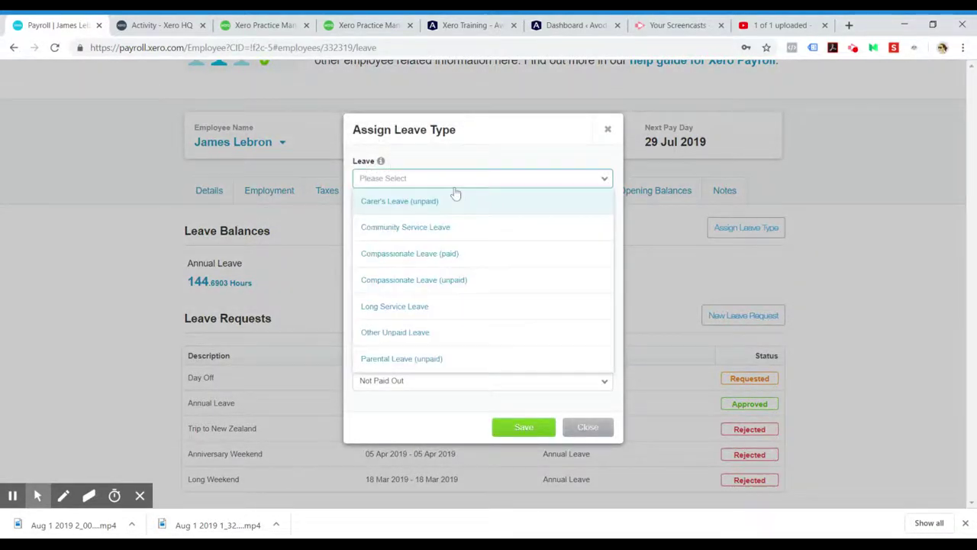
{"action": "left_click", "coordinate": [418, 159]}
{"action": "left_click", "coordinate": [439, 232]}
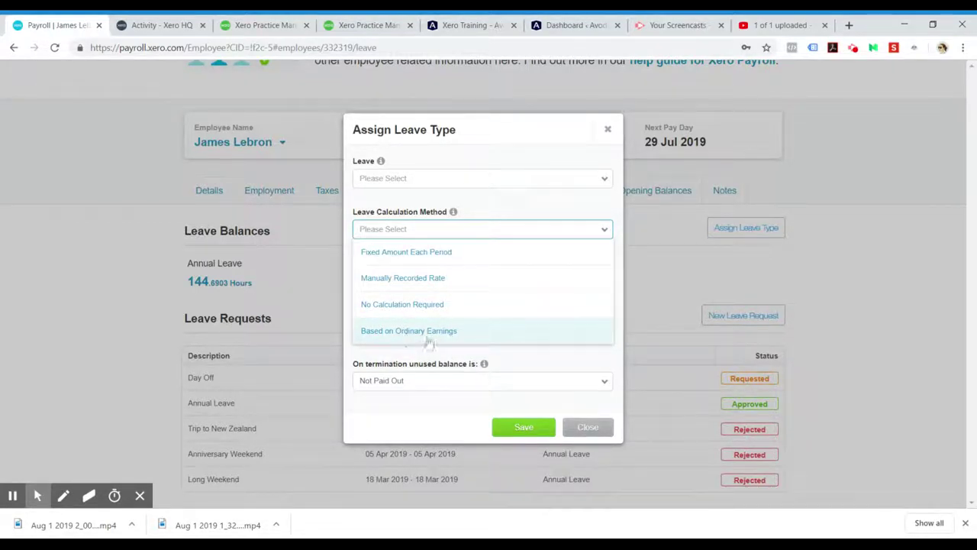
{"action": "left_click", "coordinate": [496, 252]}
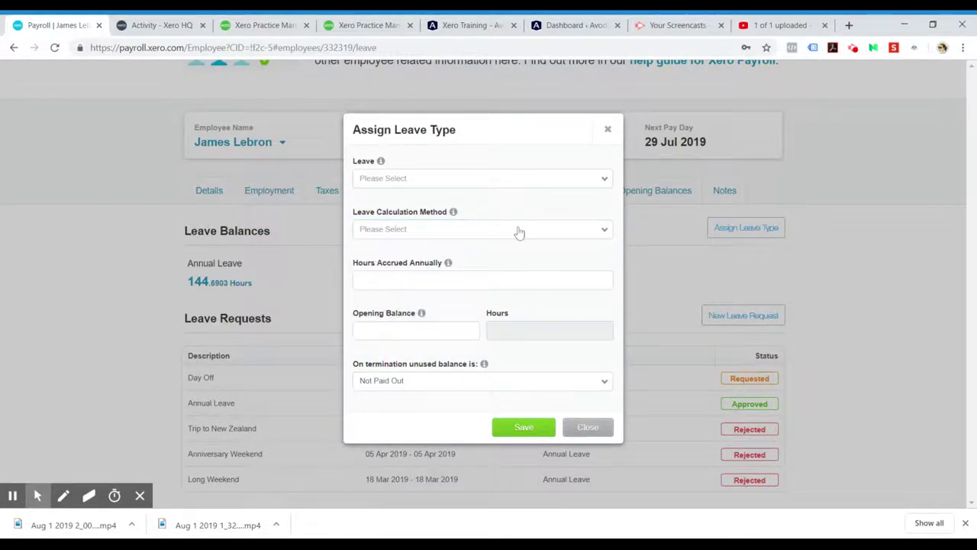
Enter an opening balance of 80 and attempt to save, which fails for missing fields
{"action": "left_click", "coordinate": [516, 273]}
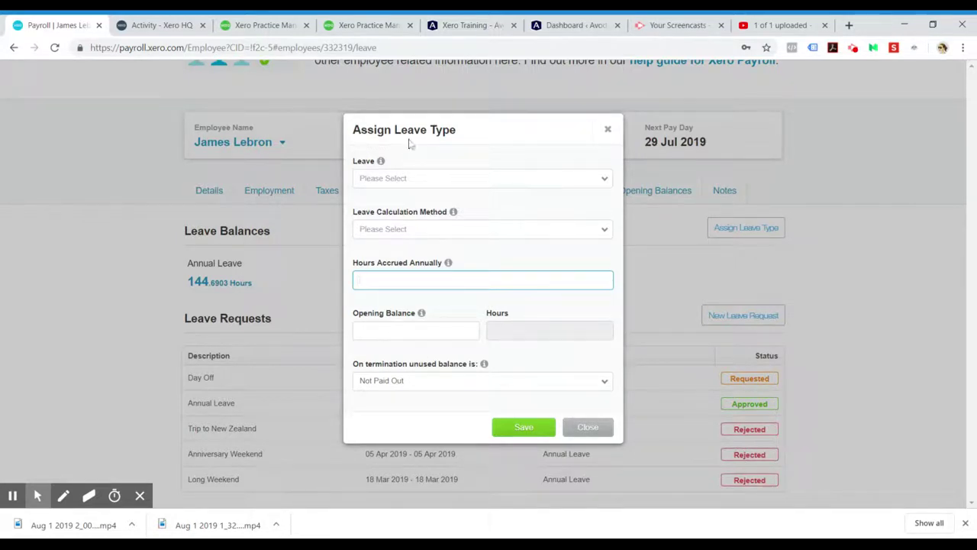
{"action": "key", "text": "Tab"}
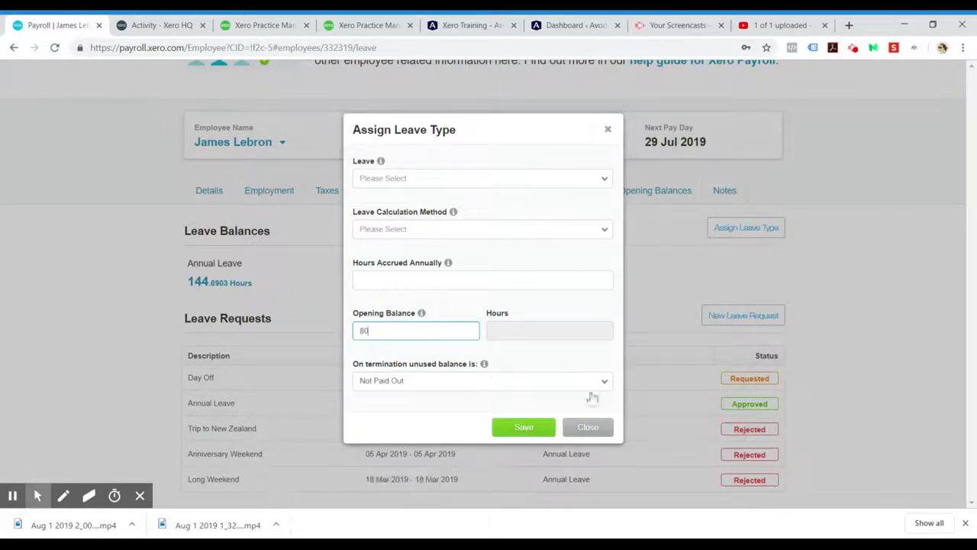
{"action": "left_click", "coordinate": [521, 429]}
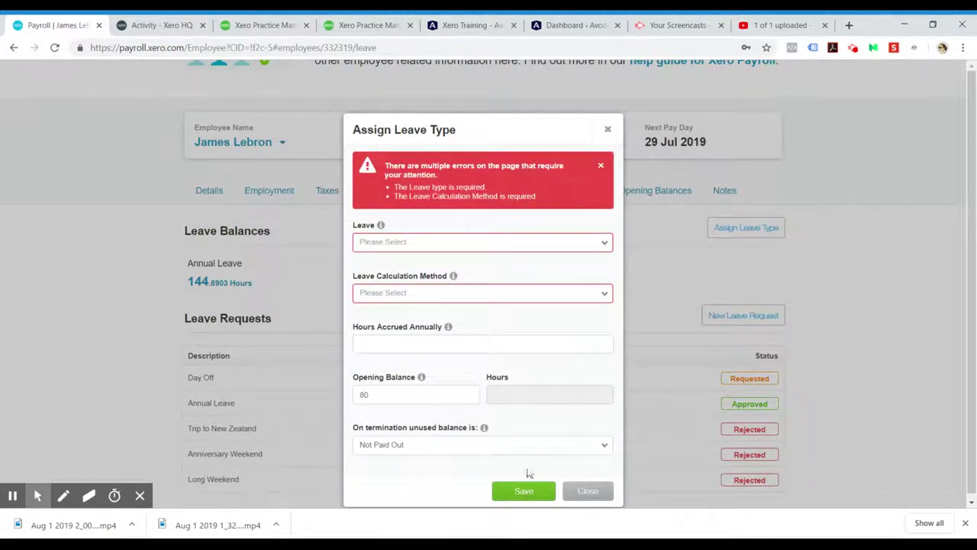
Discard the new leave type form, reopen it to check the leave list, then close it unsaved
{"action": "left_click", "coordinate": [397, 395]}
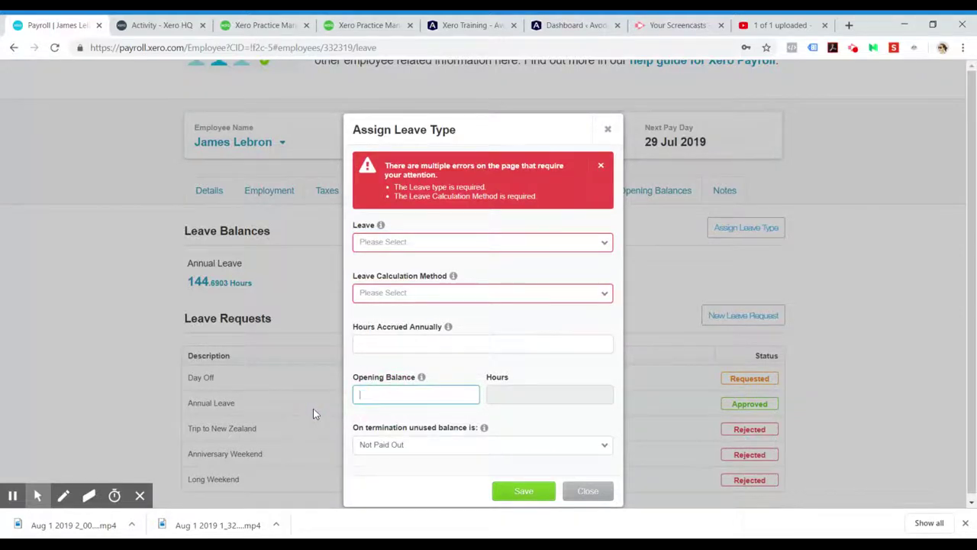
{"action": "left_click", "coordinate": [585, 493]}
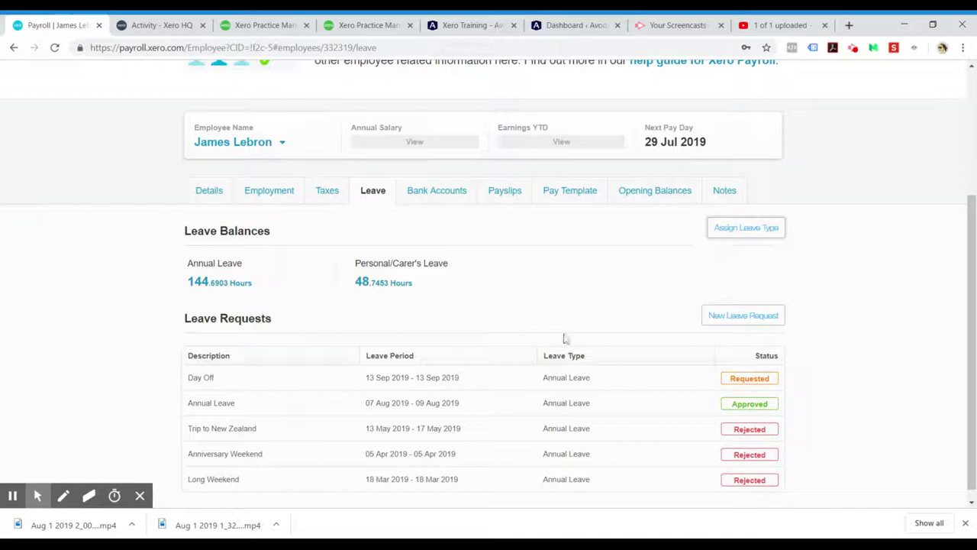
{"action": "left_click", "coordinate": [760, 233]}
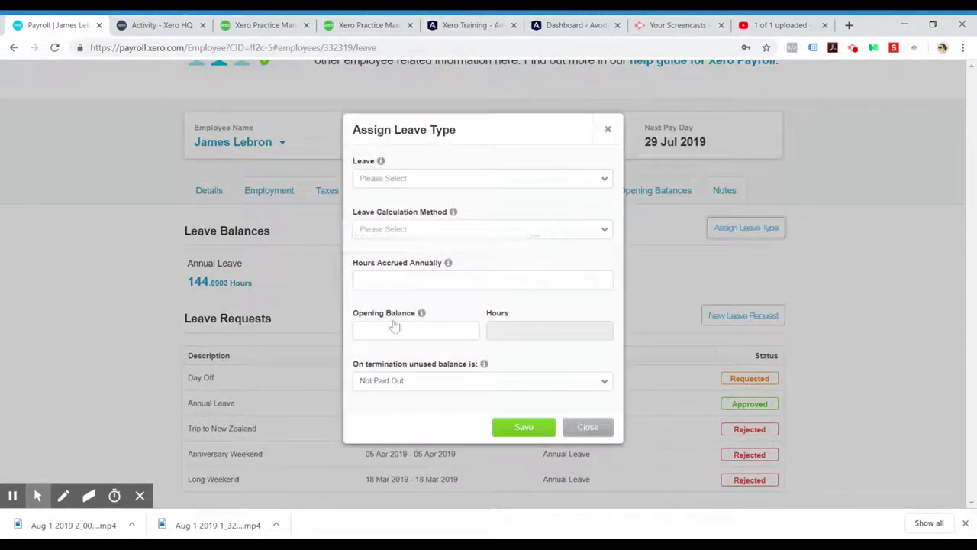
{"action": "left_click", "coordinate": [460, 176]}
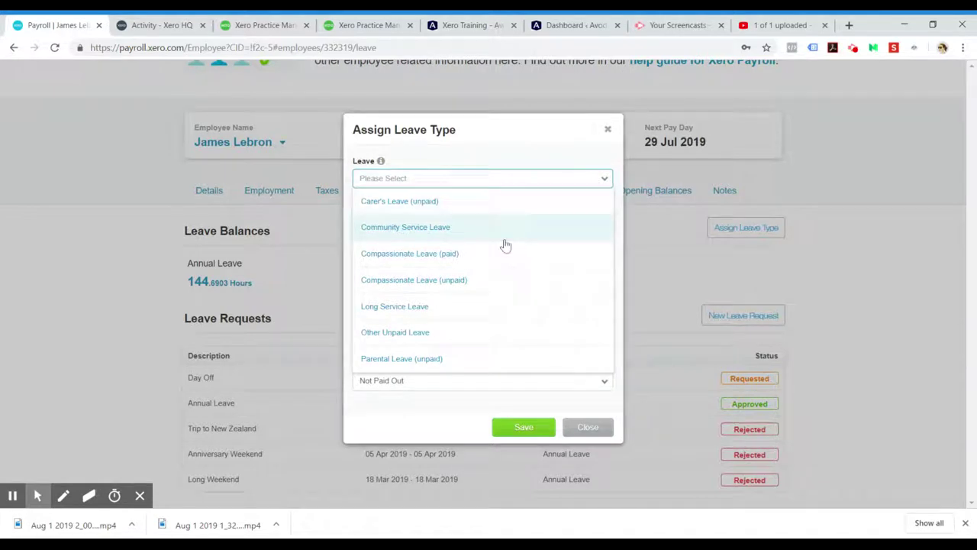
{"action": "left_click", "coordinate": [453, 405]}
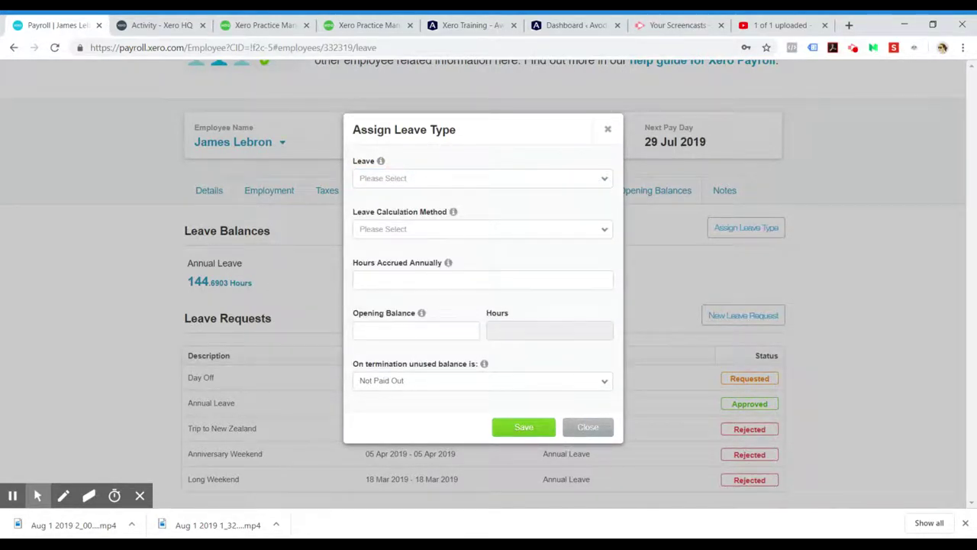
{"action": "left_click", "coordinate": [578, 428]}
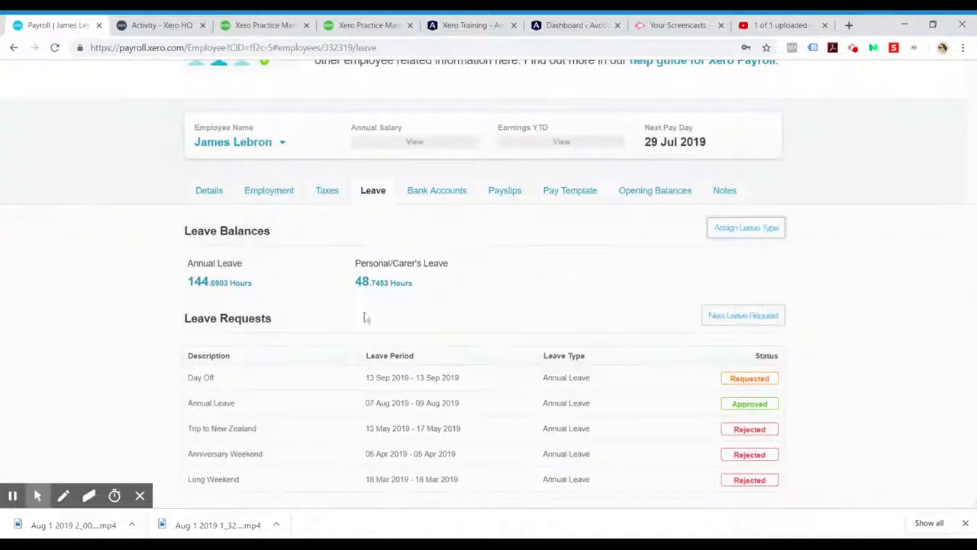
Change the Annual Leave opening balance from 150 to 80 hours and save
{"action": "left_click", "coordinate": [231, 284]}
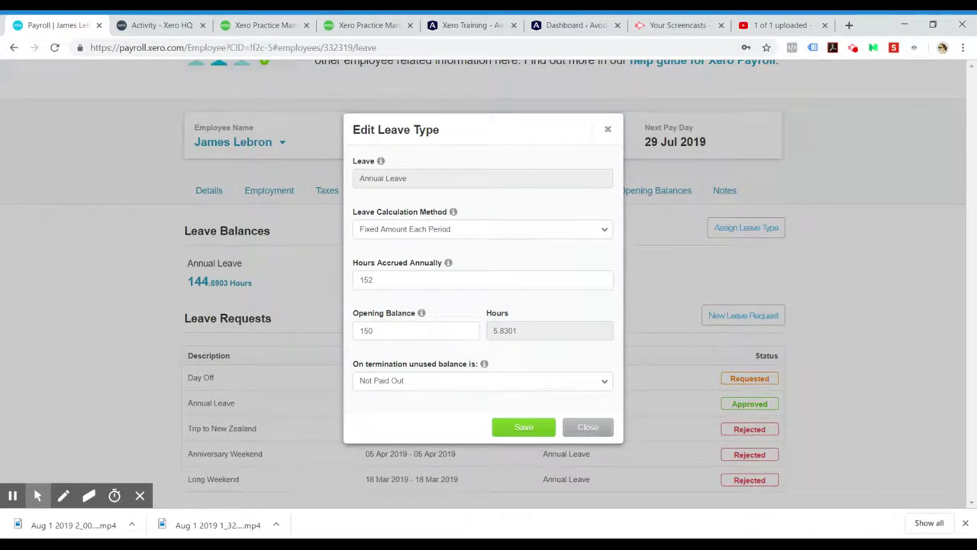
{"action": "left_click_drag", "start_coordinate": [382, 330], "coordinate": [338, 343]}
{"action": "left_click", "coordinate": [537, 432]}
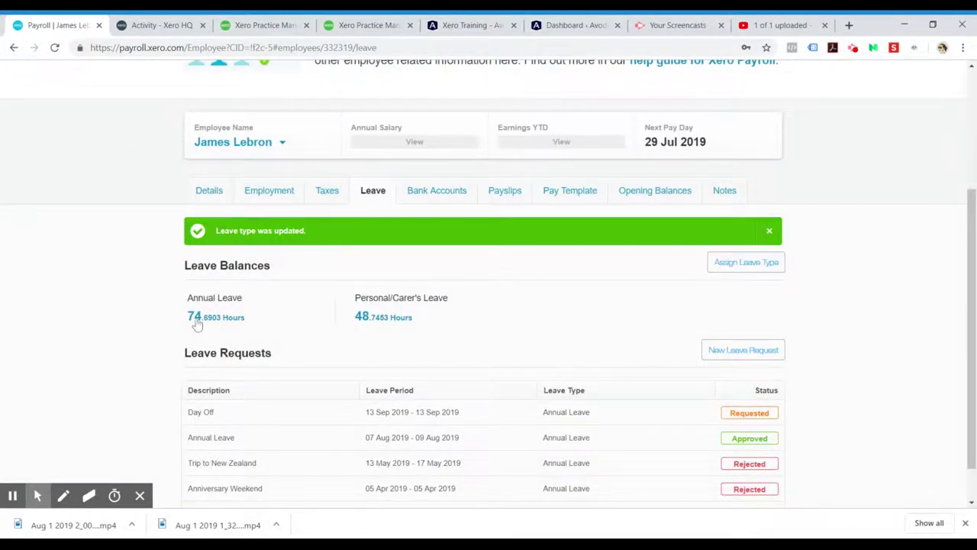
{"action": "left_click", "coordinate": [399, 325]}
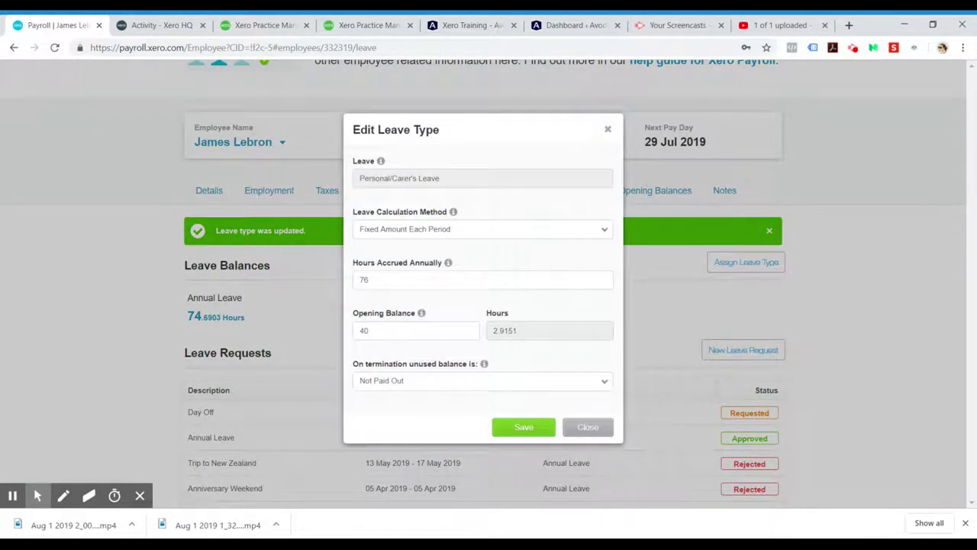
Replace the Personal/Carer's Leave opening balance of 40 with 80, save, and review the balances
{"action": "left_click", "coordinate": [355, 334]}
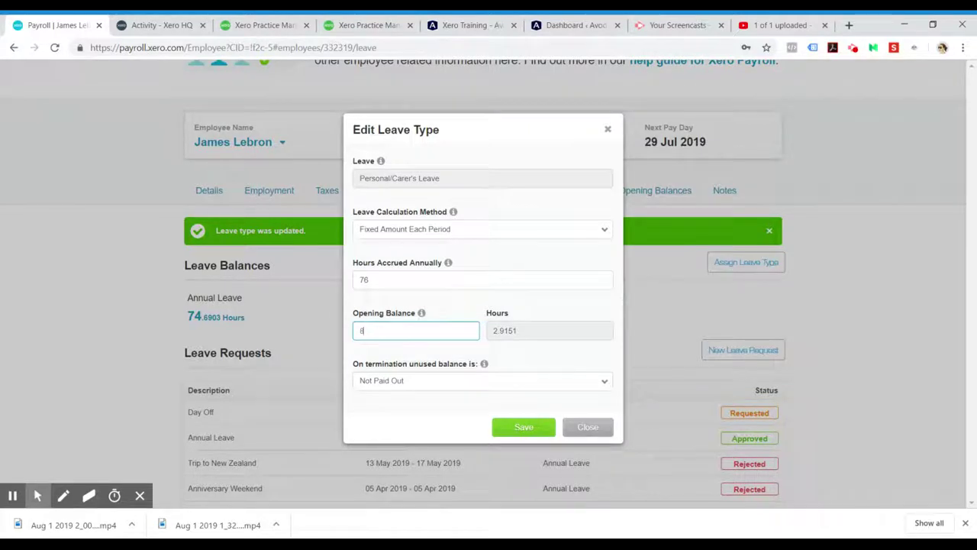
{"action": "type", "text": "80"}
{"action": "left_click", "coordinate": [539, 429]}
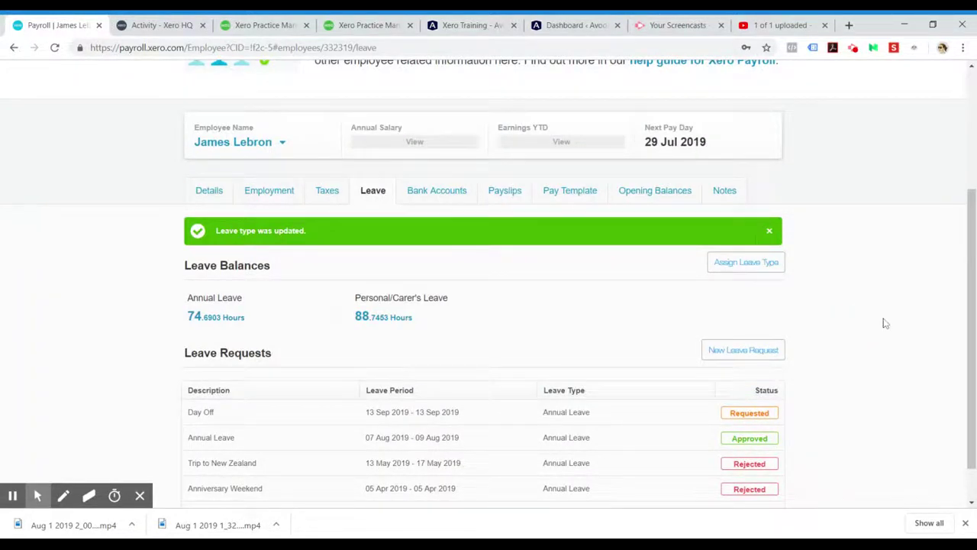
{"action": "left_click_drag", "start_coordinate": [970, 267], "coordinate": [971, 304]}
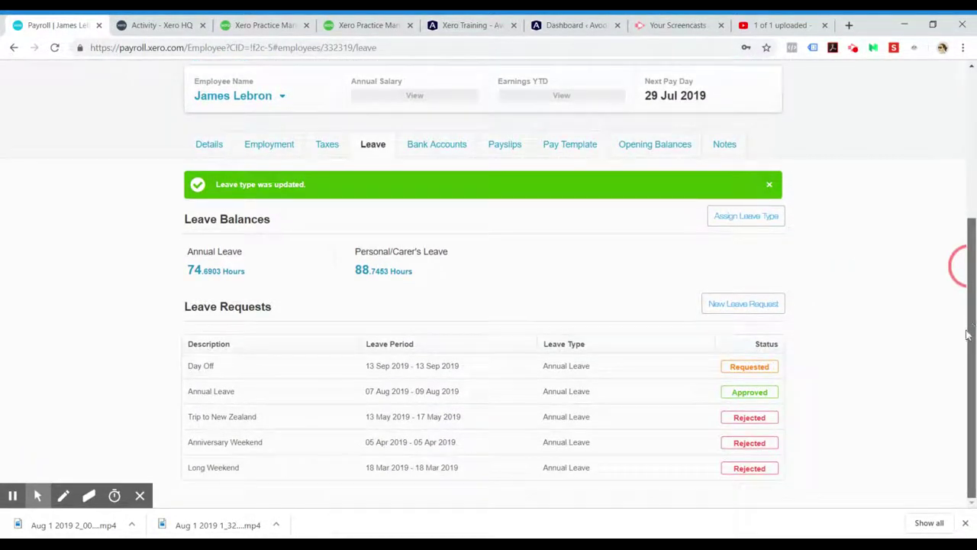
{"action": "scroll", "coordinate": [967, 314], "scroll_direction": "up", "scroll_amount": 4}
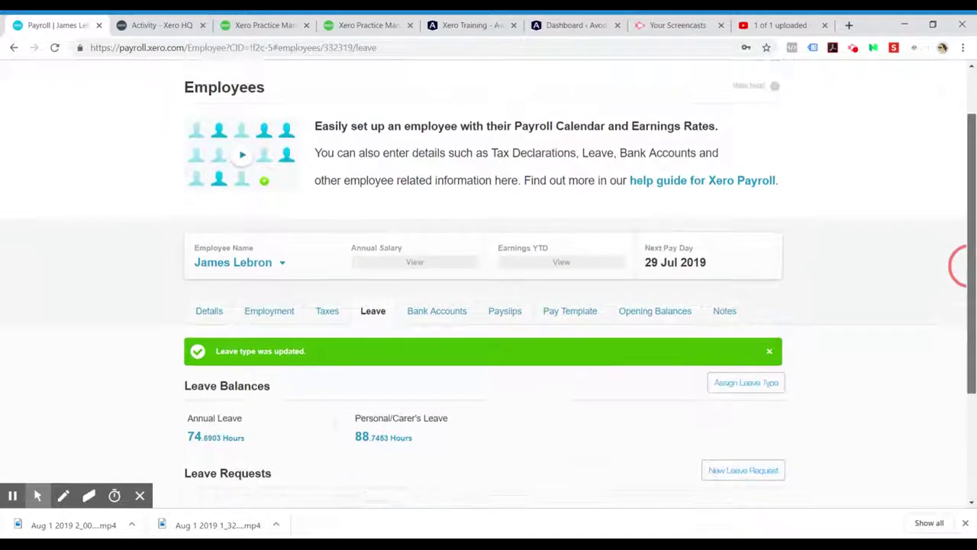
{"action": "scroll", "coordinate": [963, 265], "scroll_direction": "down", "scroll_amount": 1}
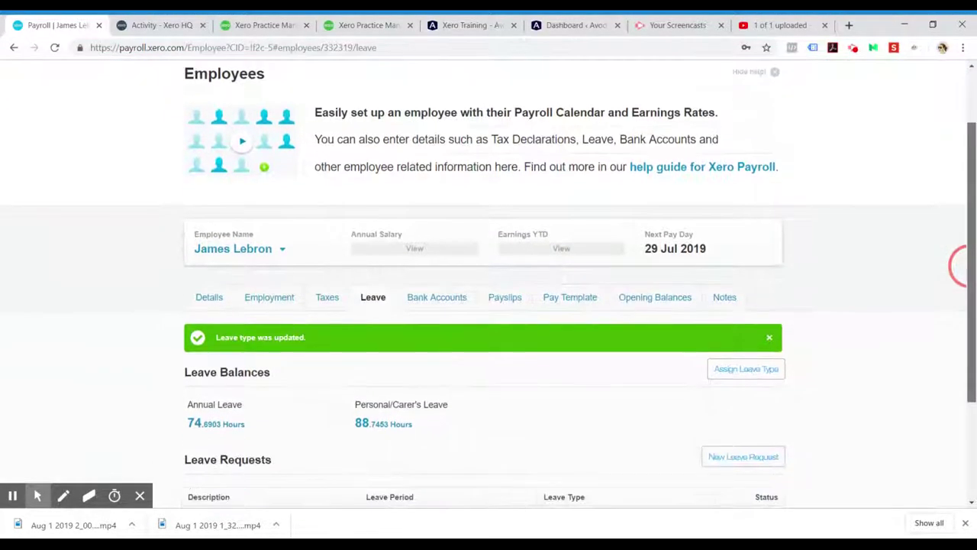
{"action": "scroll", "coordinate": [968, 239], "scroll_direction": "down", "scroll_amount": 1}
{"action": "left_click_drag", "start_coordinate": [968, 240], "coordinate": [974, 207]}
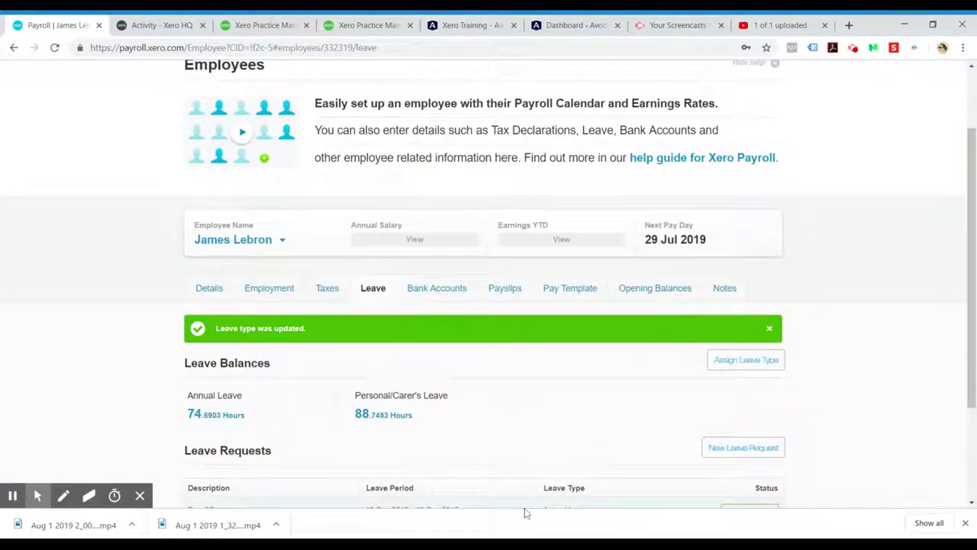